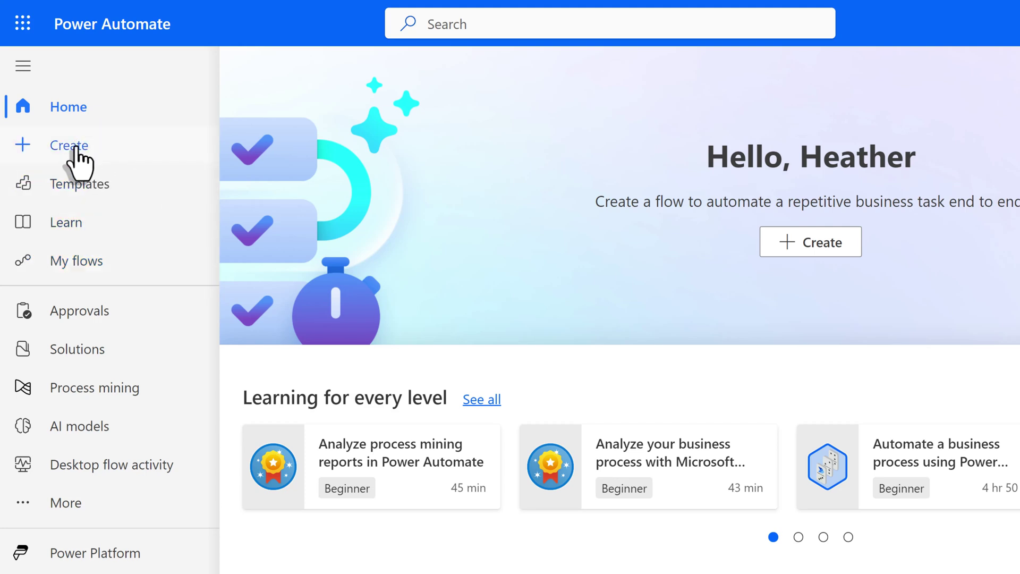
Start an automated cloud flow named 'New Member Welcome' with the Teams 'When a new team member is added' trigger.
left_click(78, 160)
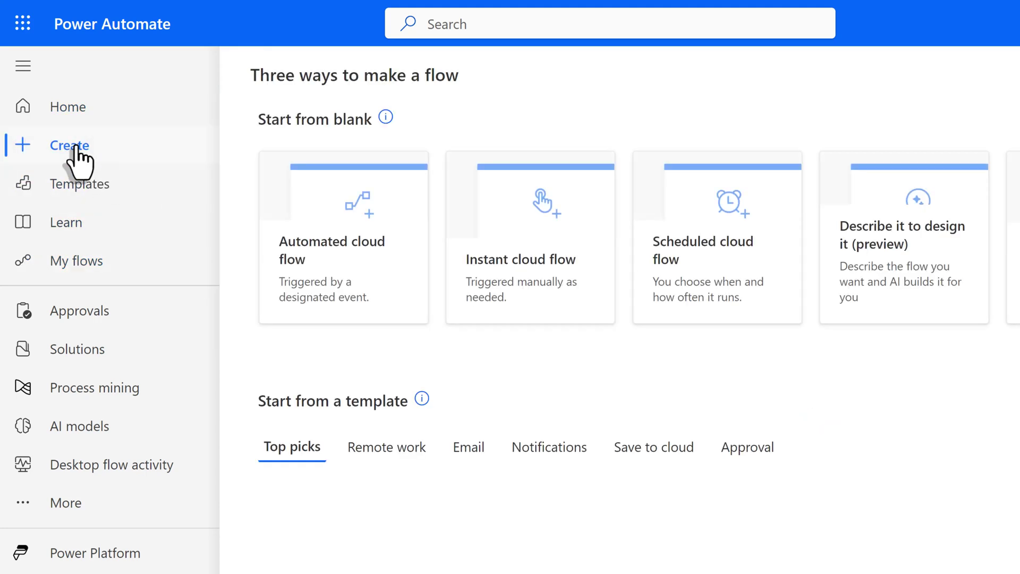
left_click(285, 196)
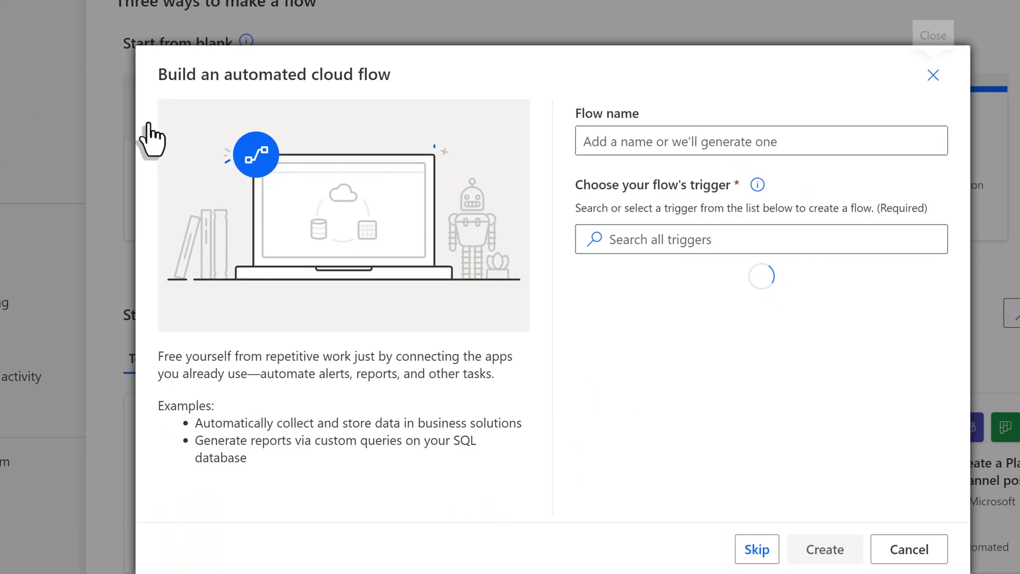
left_click(595, 132)
type("New Member Welcome")
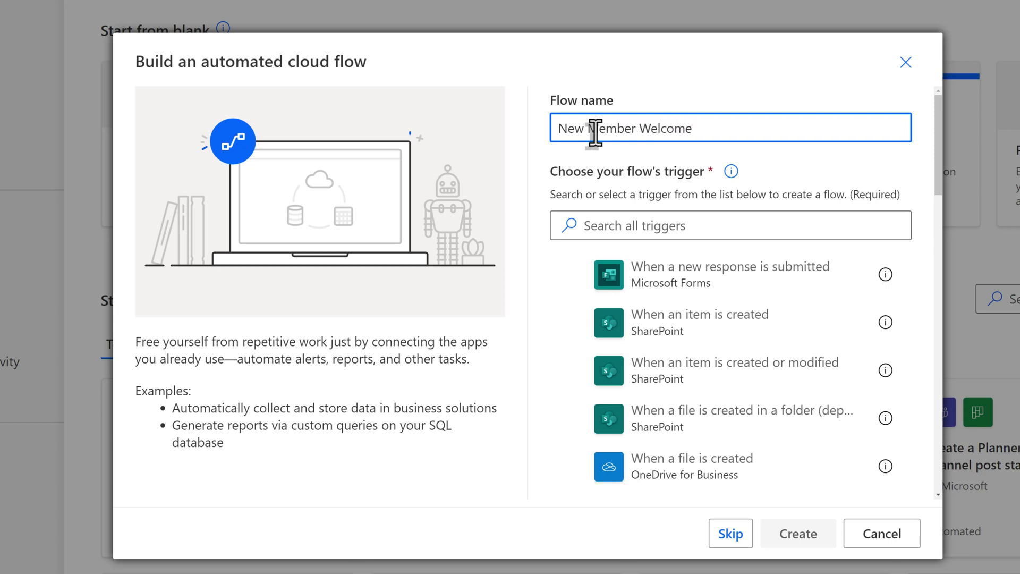
left_click(616, 227)
type("Te")
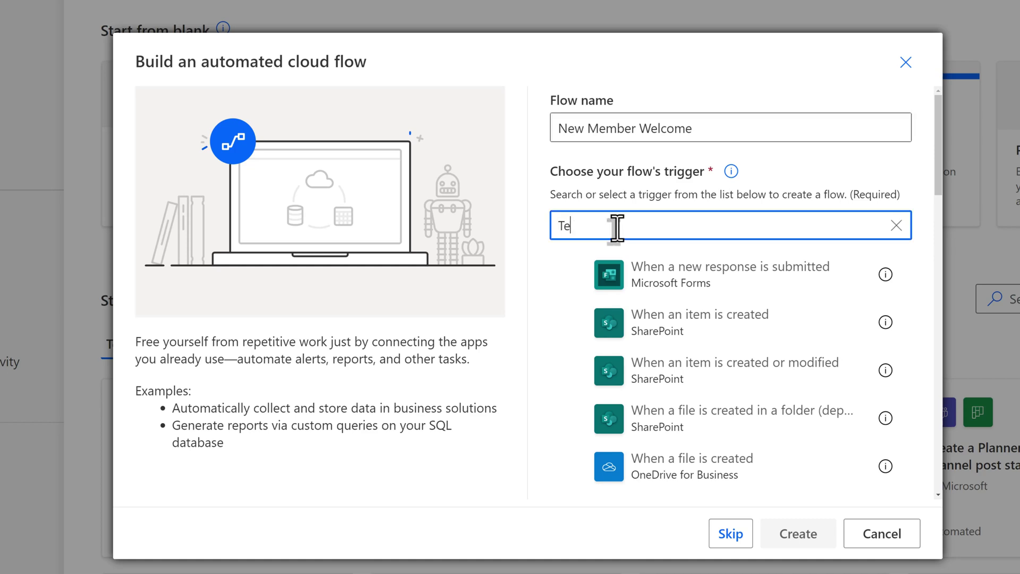
type("ams")
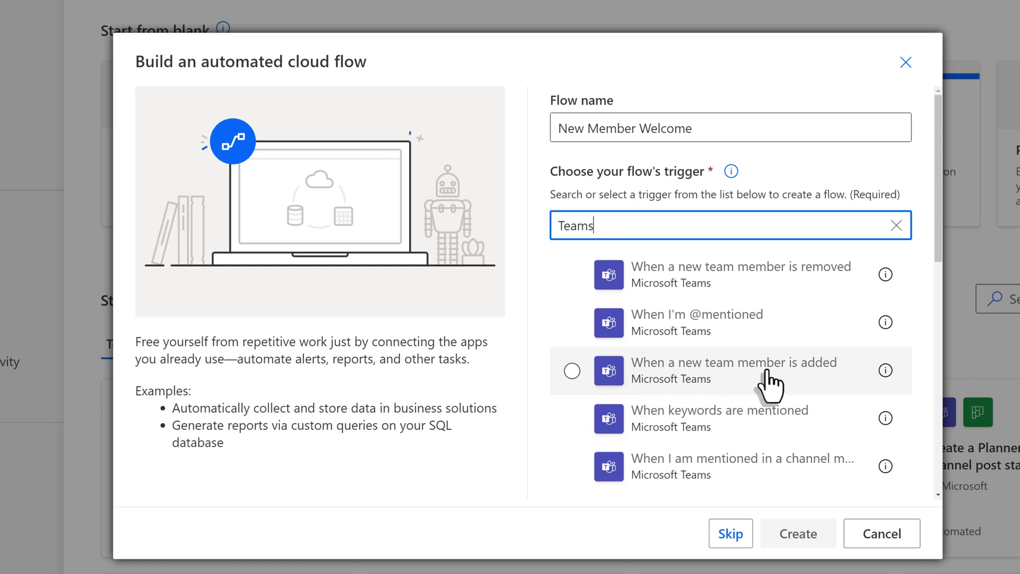
left_click(586, 367)
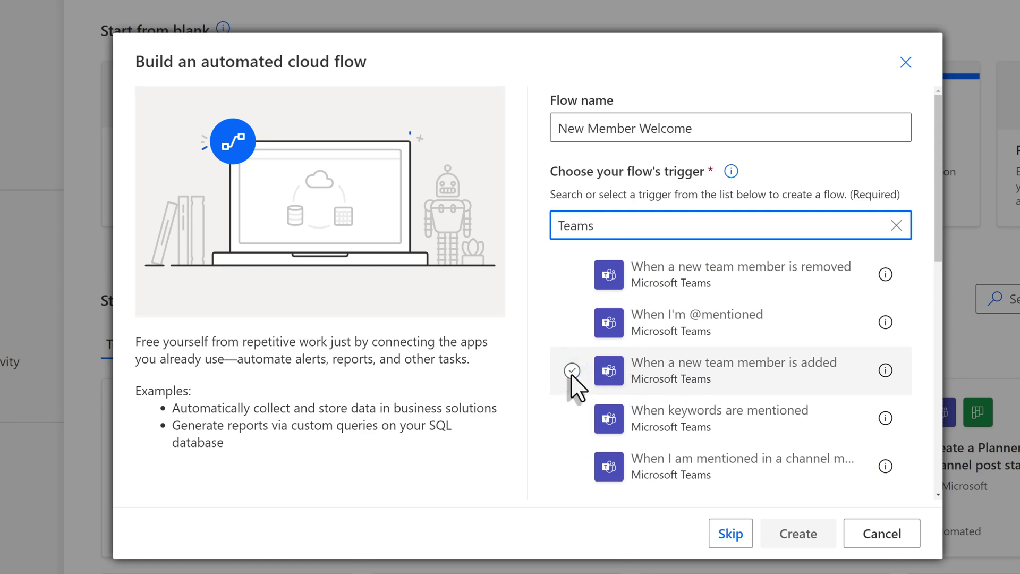
Create the flow and set the trigger's Team to Power Automate Demos.
left_click(572, 371)
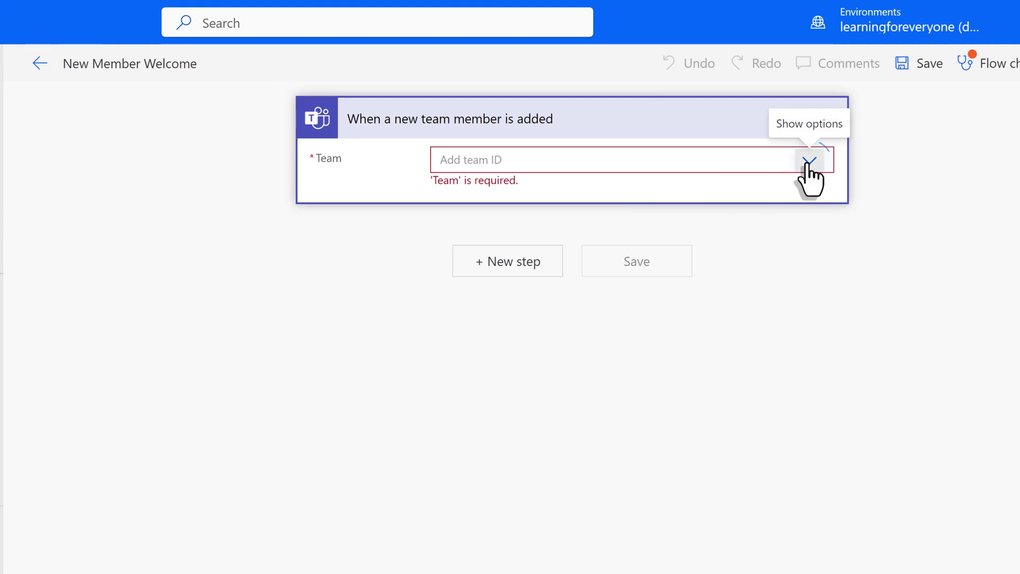
left_click(808, 162)
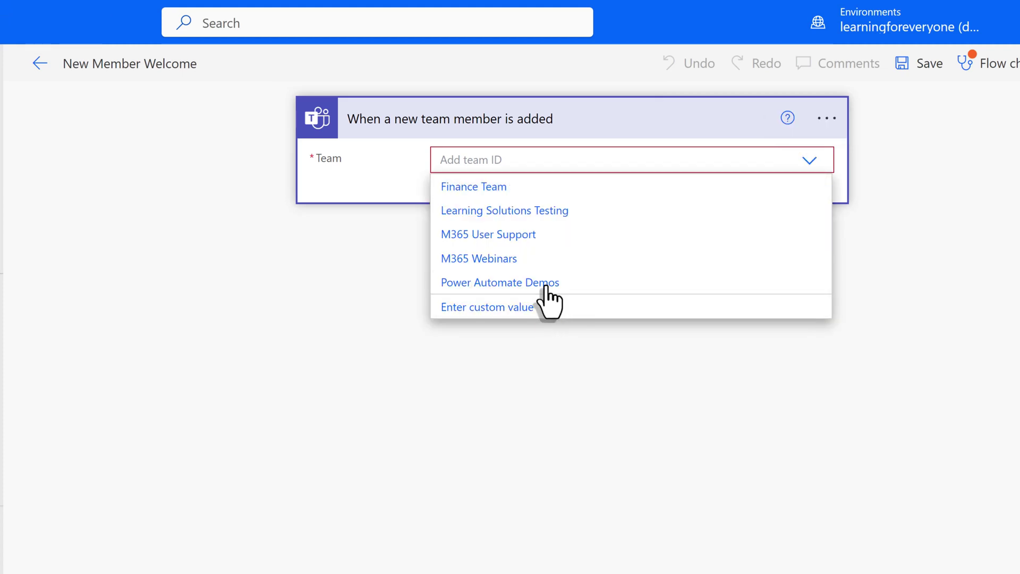
left_click(577, 283)
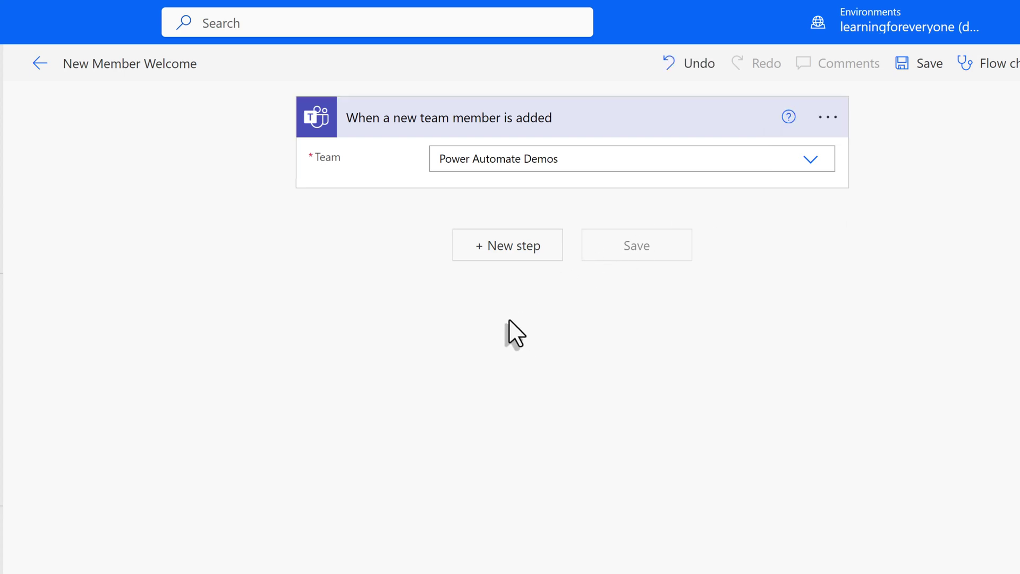
Add Office 365 Users' Get user profile (V2), filling User (UPN) with the trigger's User Id.
left_click(511, 247)
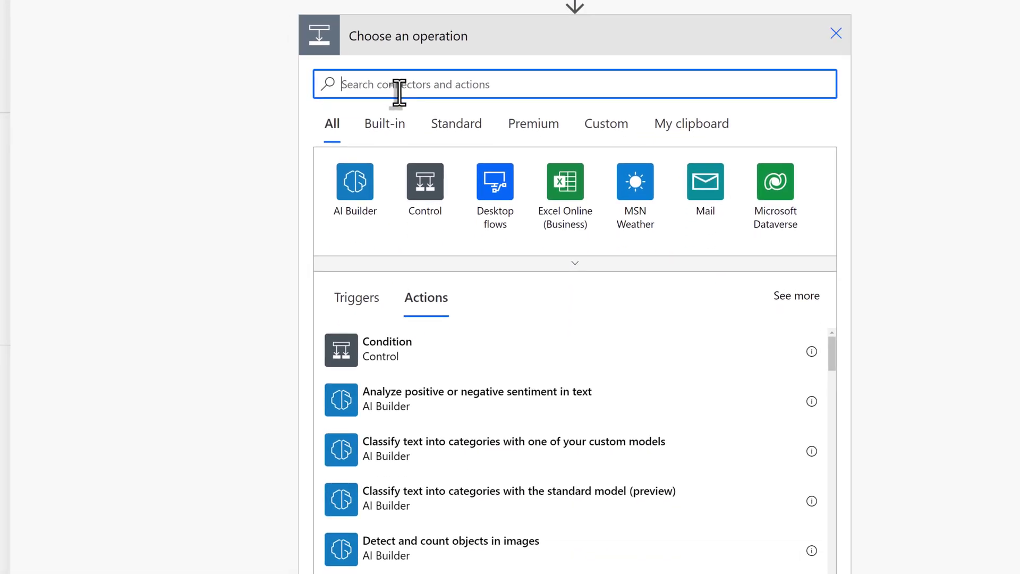
type("off")
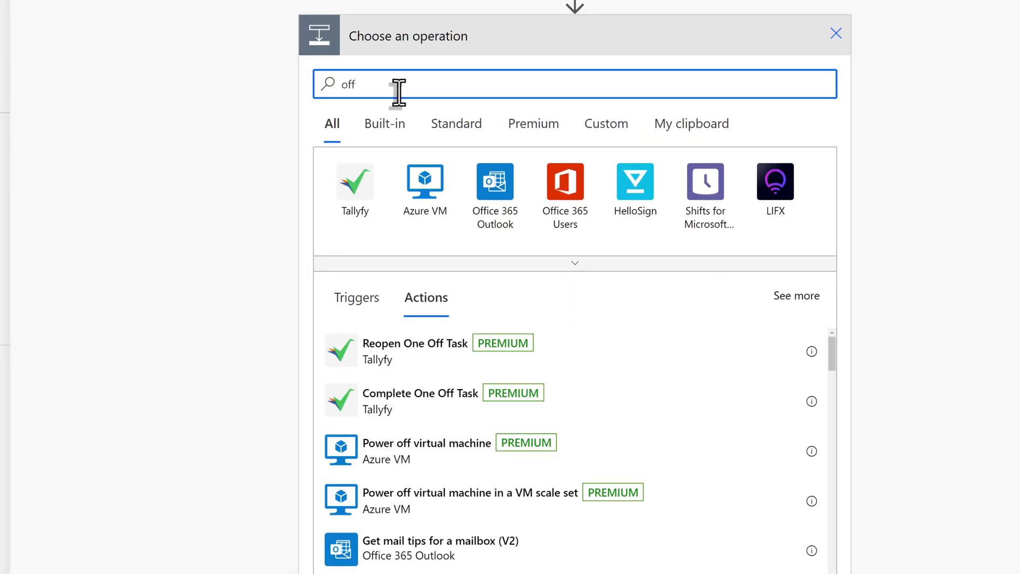
left_click(567, 197)
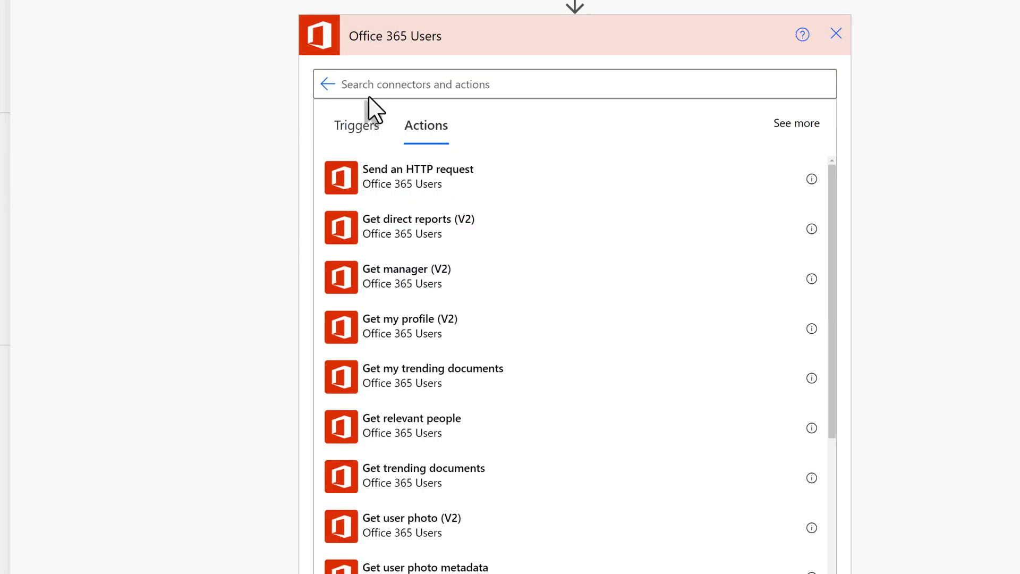
left_click(375, 87)
type("get user profile")
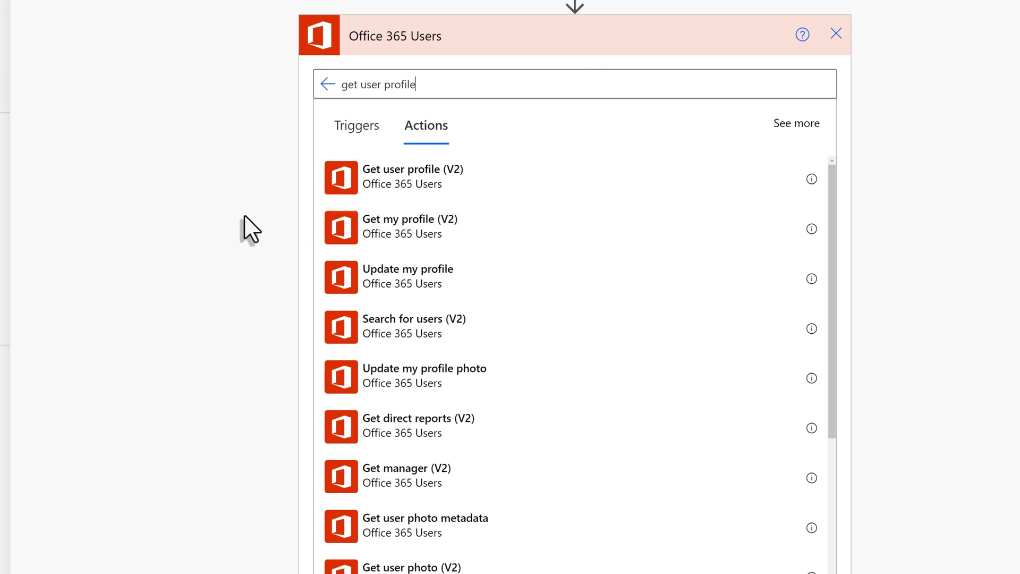
left_click(380, 187)
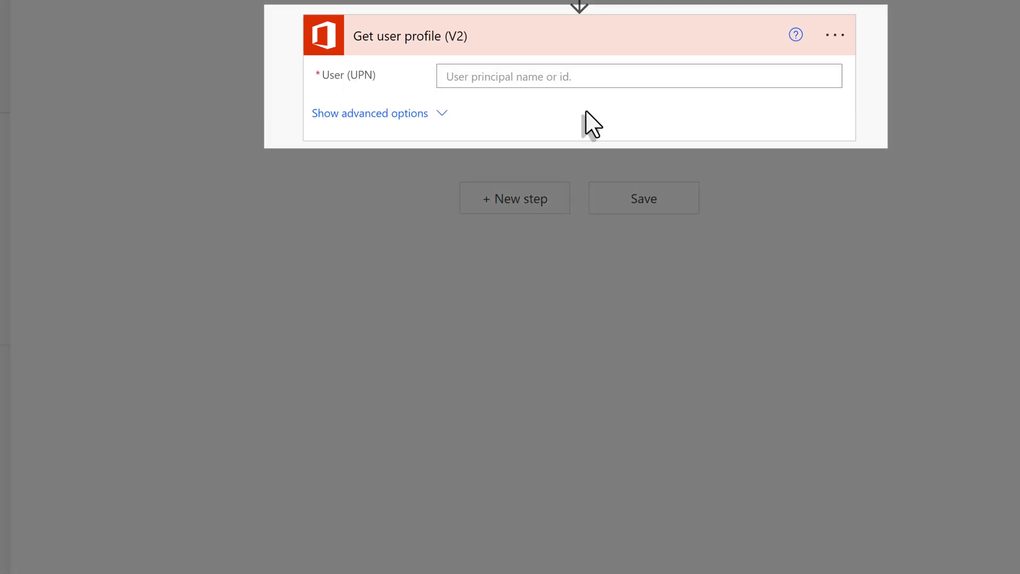
left_click(530, 80)
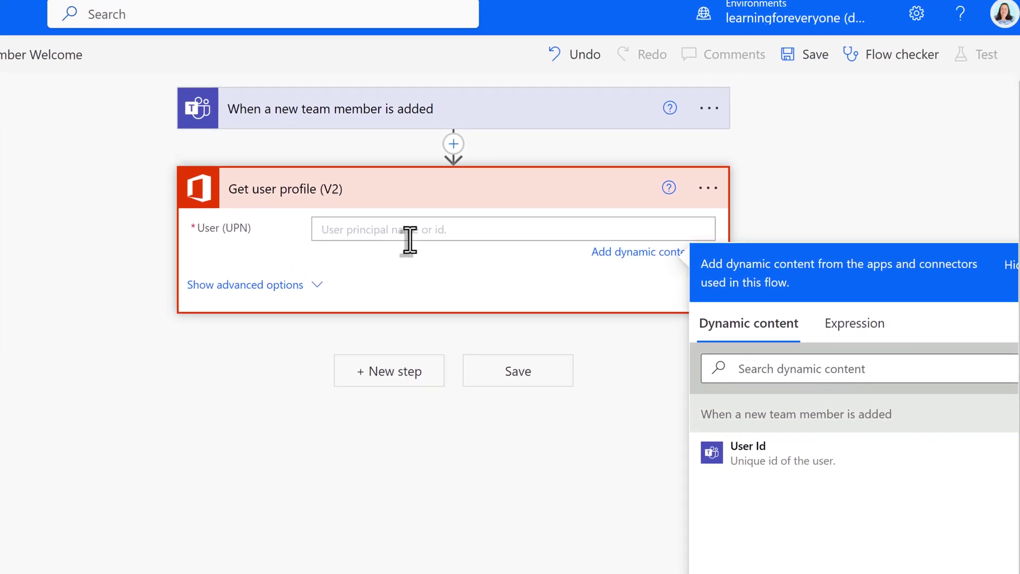
left_click(748, 447)
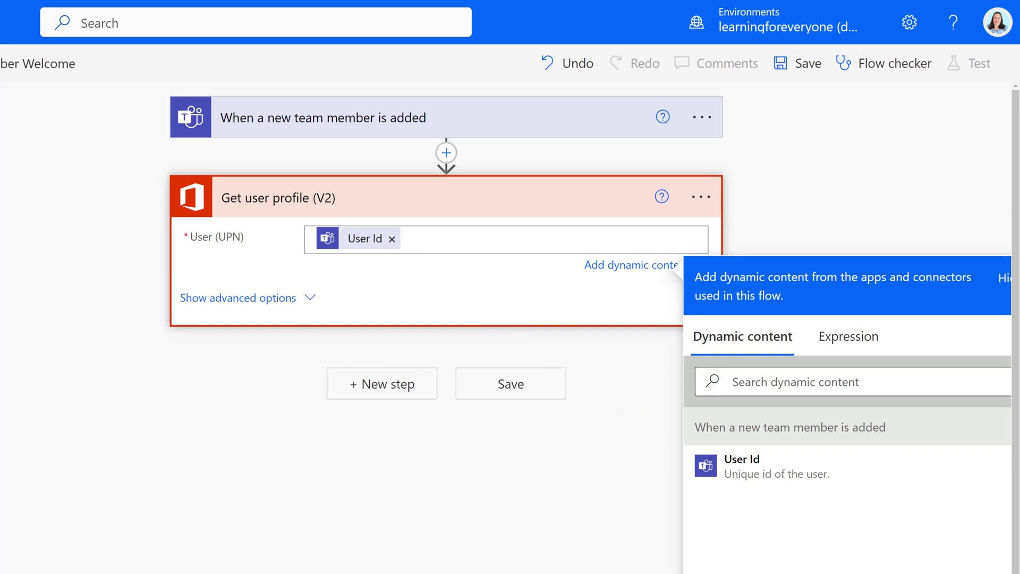
Add Office 365 Outlook's Send an email (V2) with the profile's Mail in the To field.
left_click(396, 383)
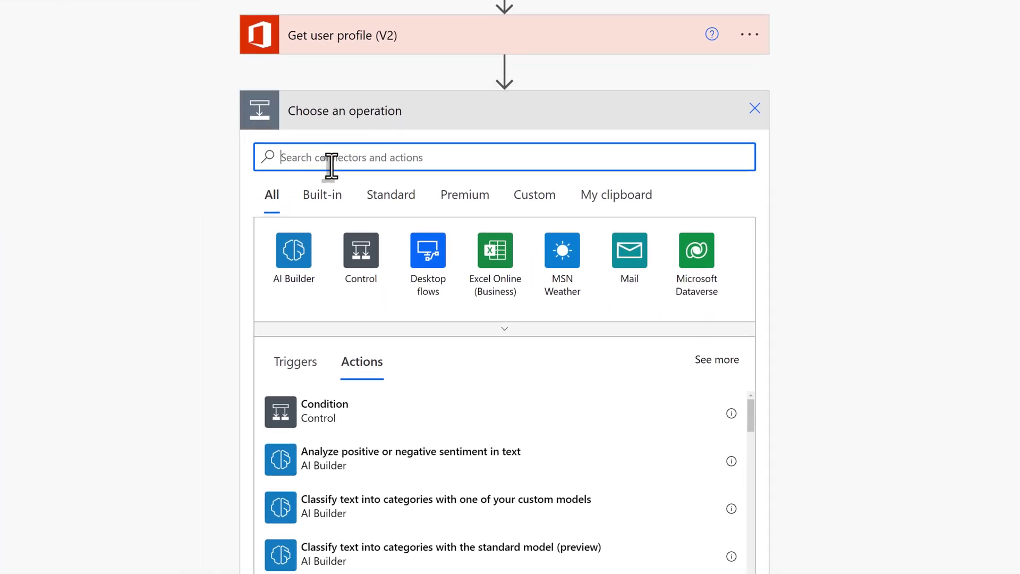
type("send em")
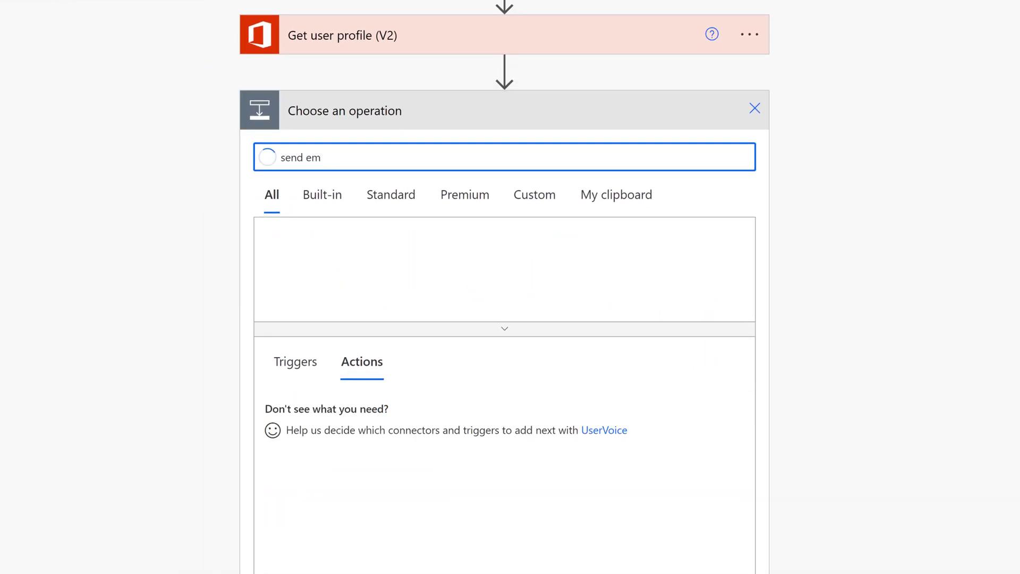
left_click(298, 247)
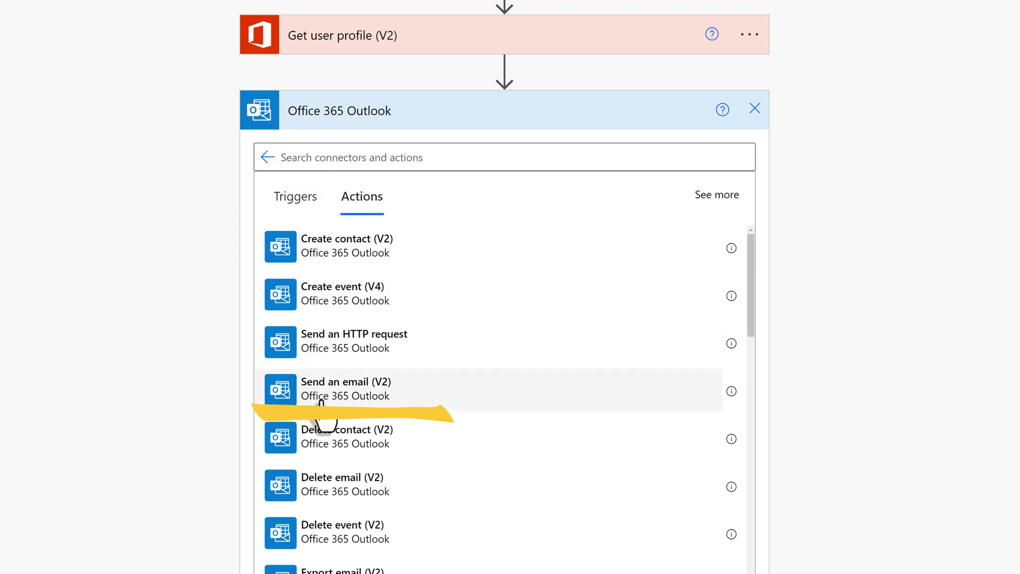
left_click(344, 400)
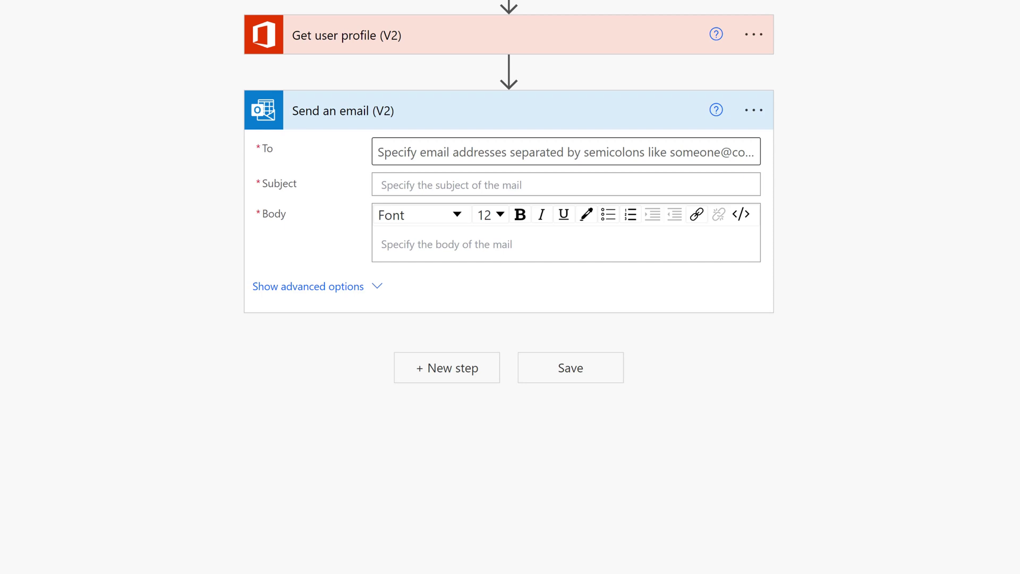
left_click(404, 152)
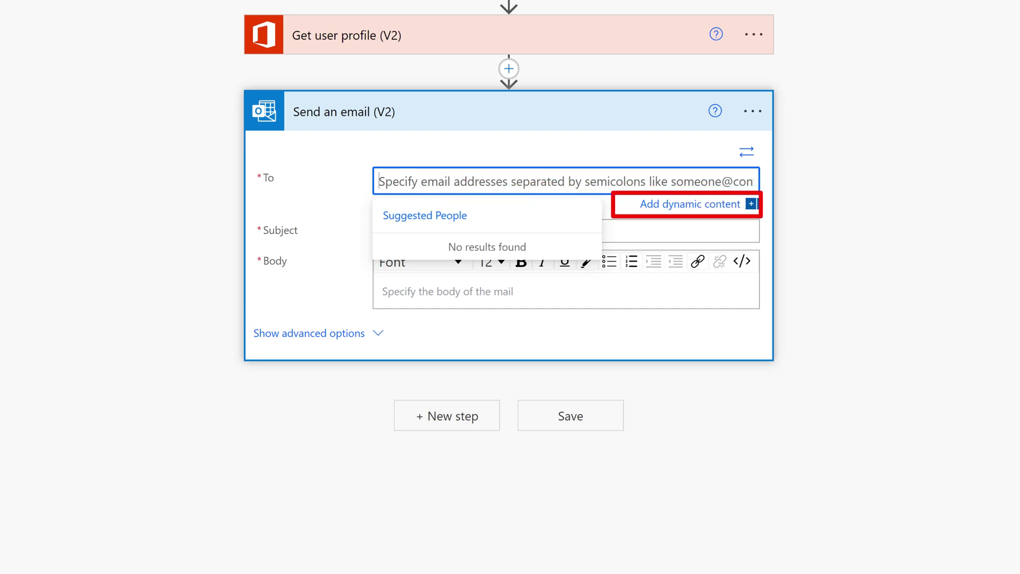
left_click(691, 204)
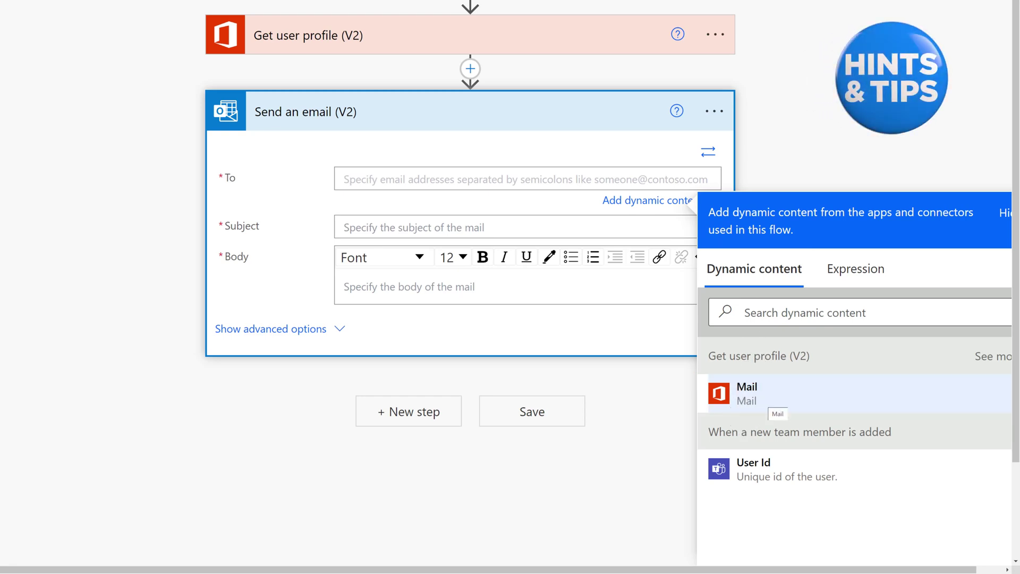
left_click(773, 396)
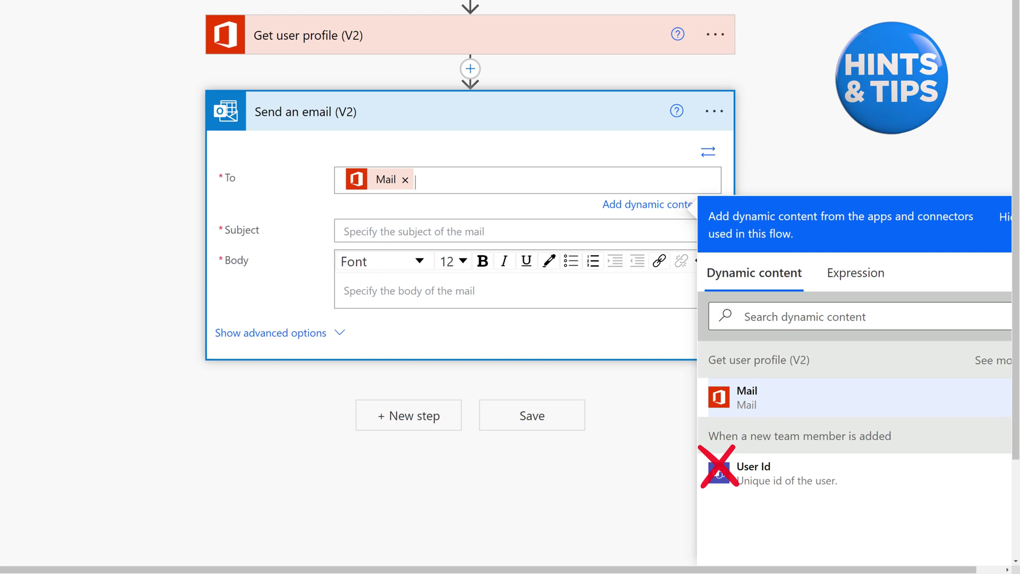
Set the subject to Display Name followed by 'Welcome to the Power Automate Demo Team'.
left_click(478, 232)
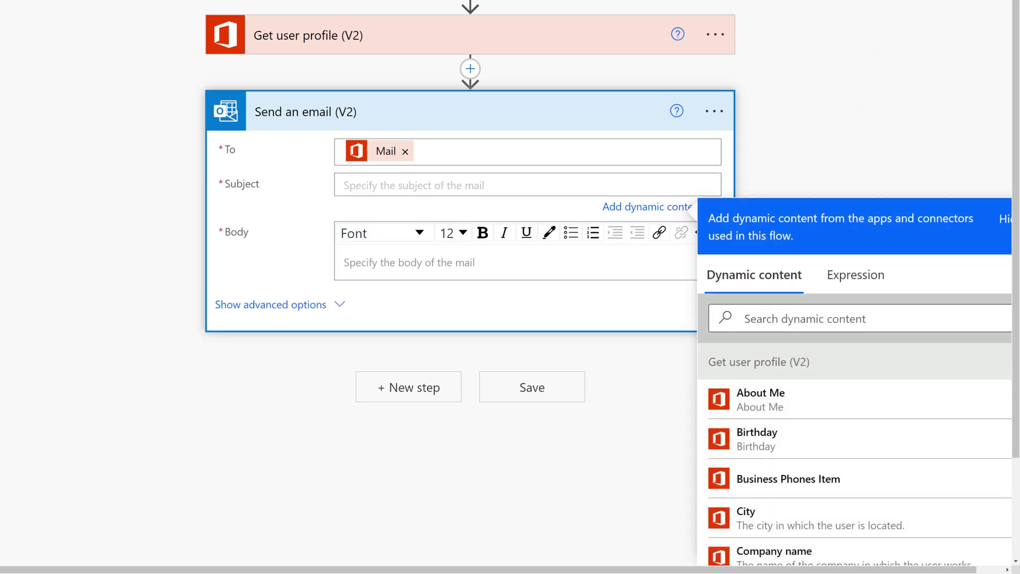
scroll(510, 287, "down", 3)
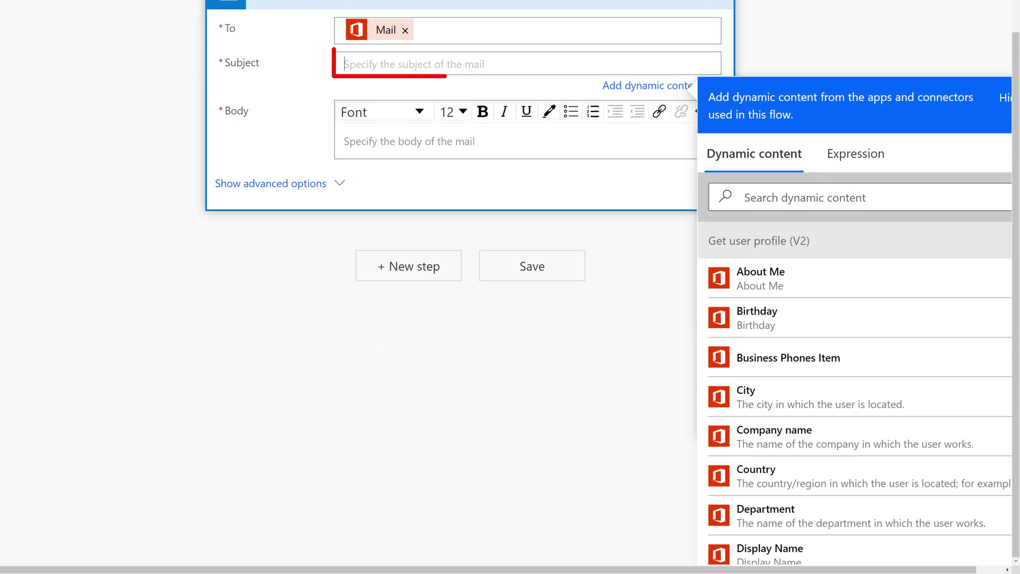
scroll(850, 287, "down", 1)
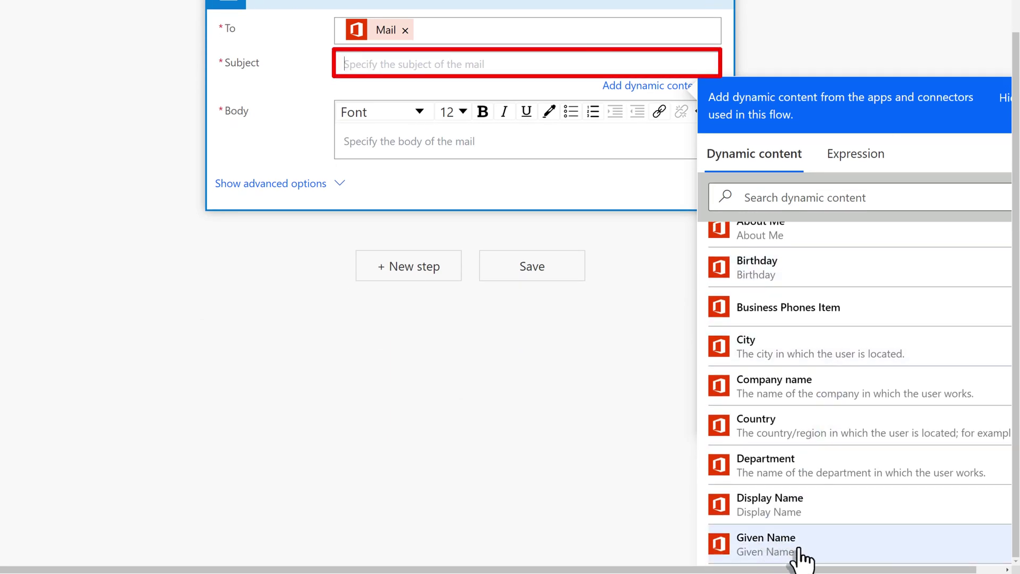
left_click(774, 511)
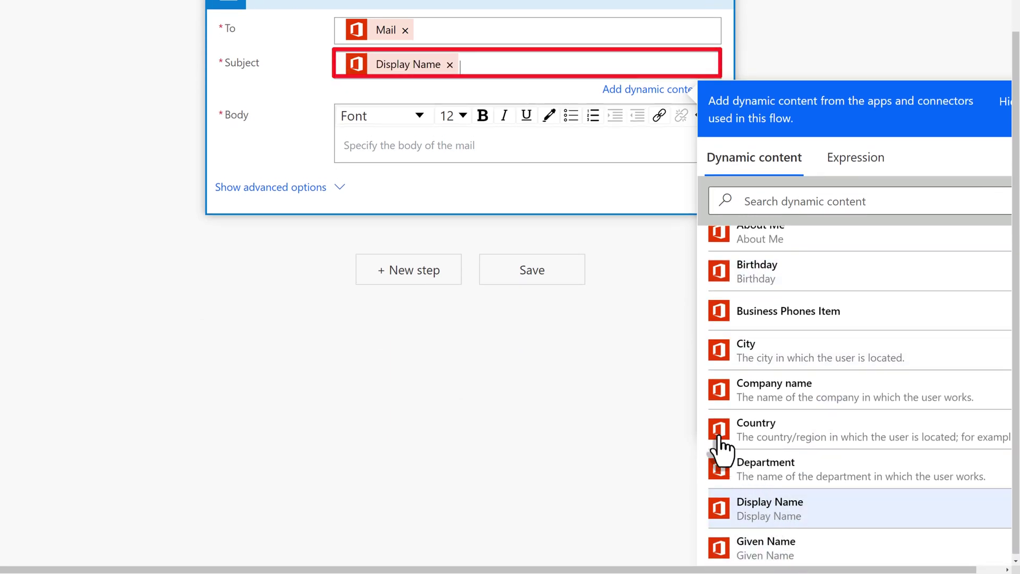
type("We")
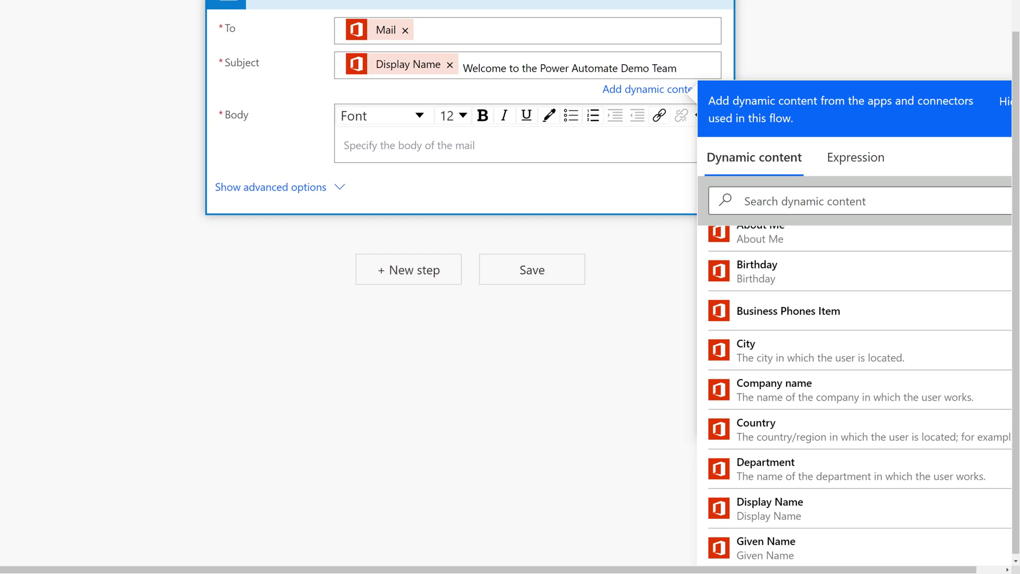
Open the body with 'Hi' plus Display Name, then start 'Welcome to the team. This is'.
left_click(364, 159)
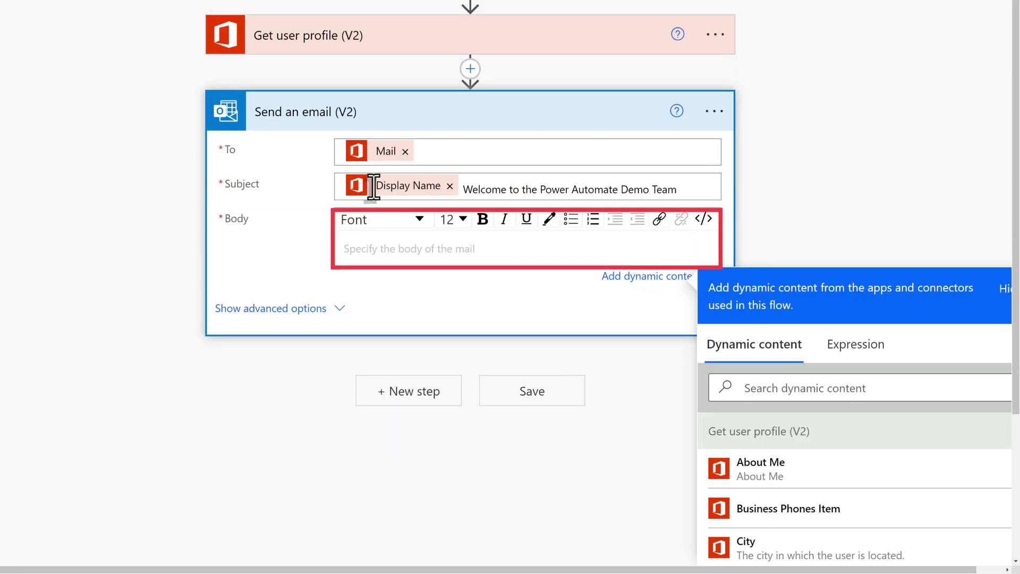
type("Hi")
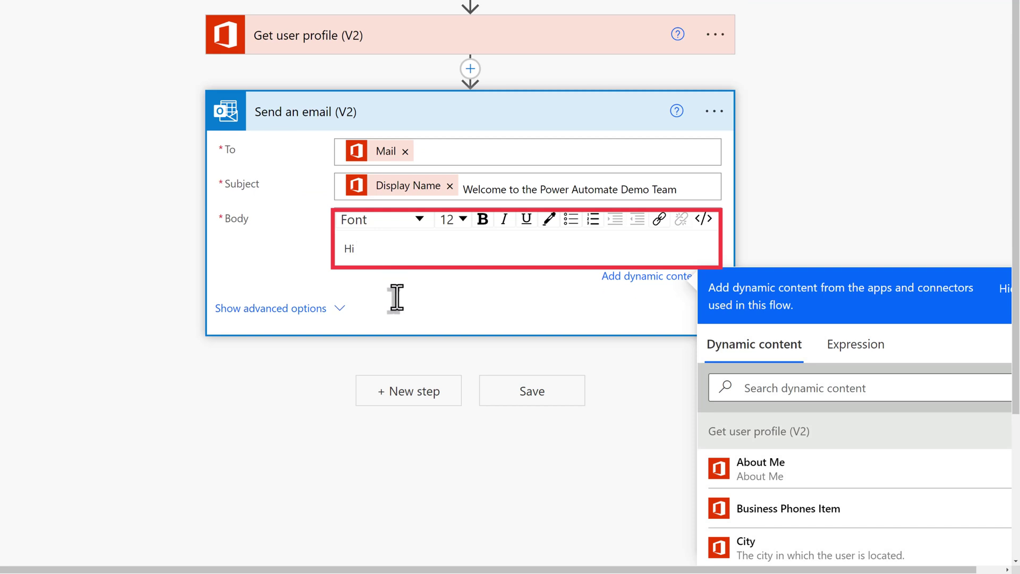
scroll(880, 518, "down", 2)
scroll(880, 518, "down", 3)
scroll(902, 45, "down", 3)
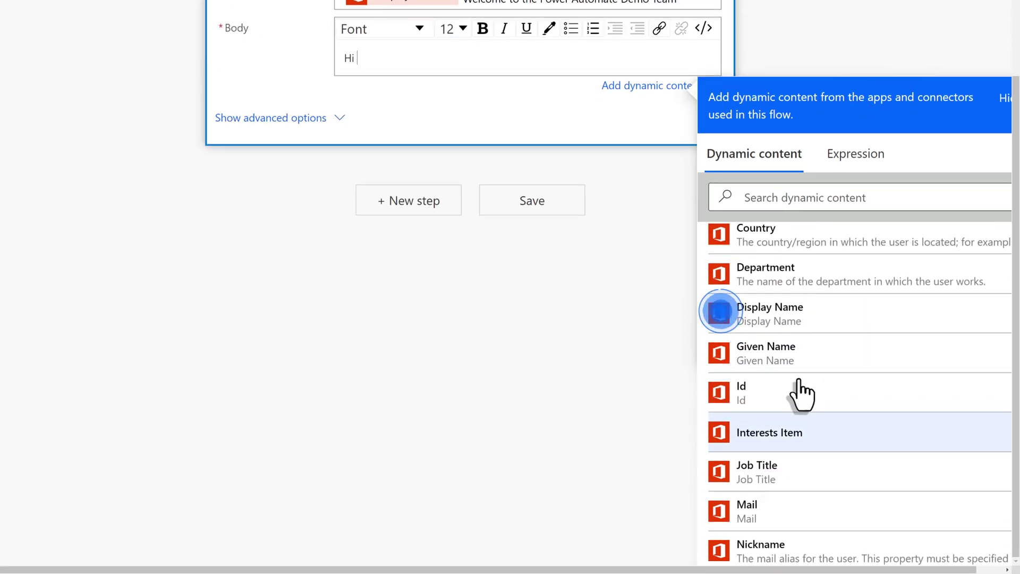
left_click(755, 319)
type(",")
key("Return")
type("Welco")
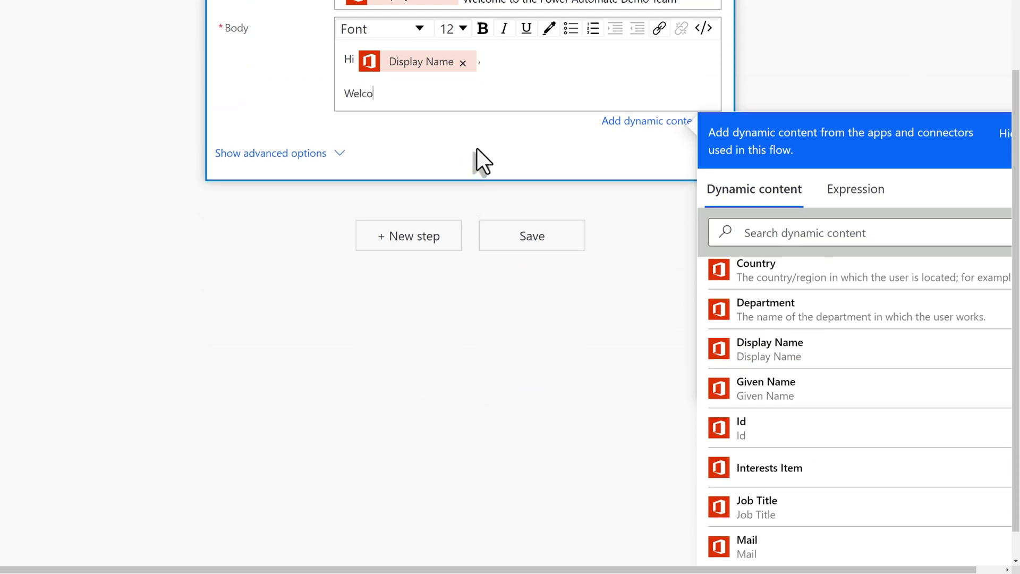
type("me to the team. This is where the")
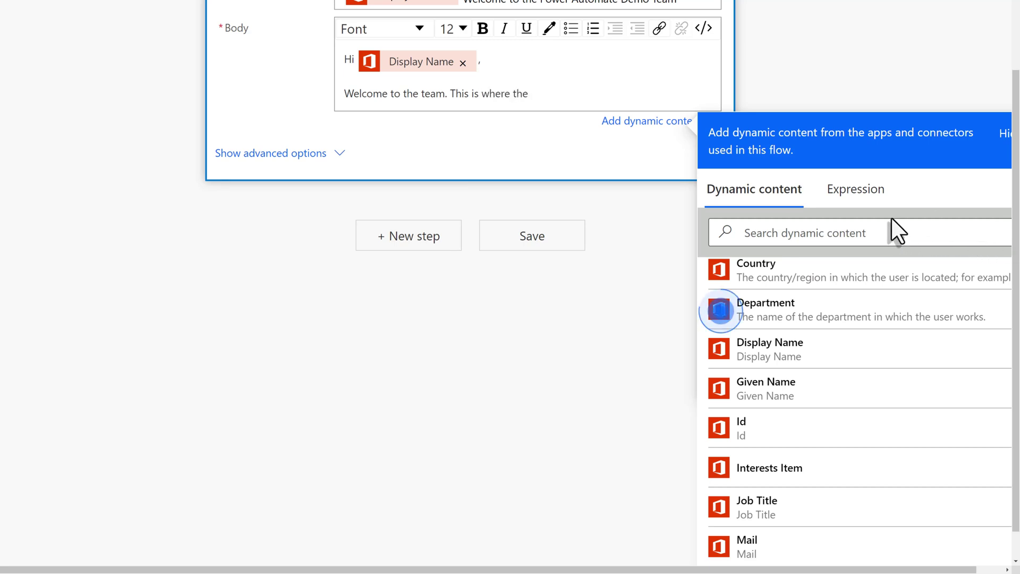
Insert the member's Department into the sentence, followed by 'develops sample'.
left_click(819, 313)
type("develp")
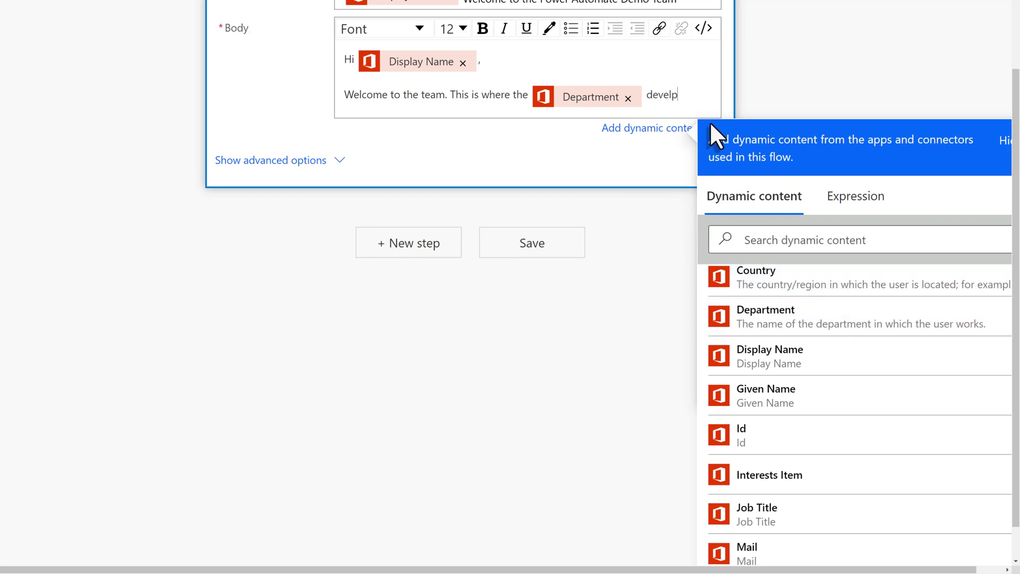
key("BackSpace")
type("ops same")
key("BackSpace")
type("pl")
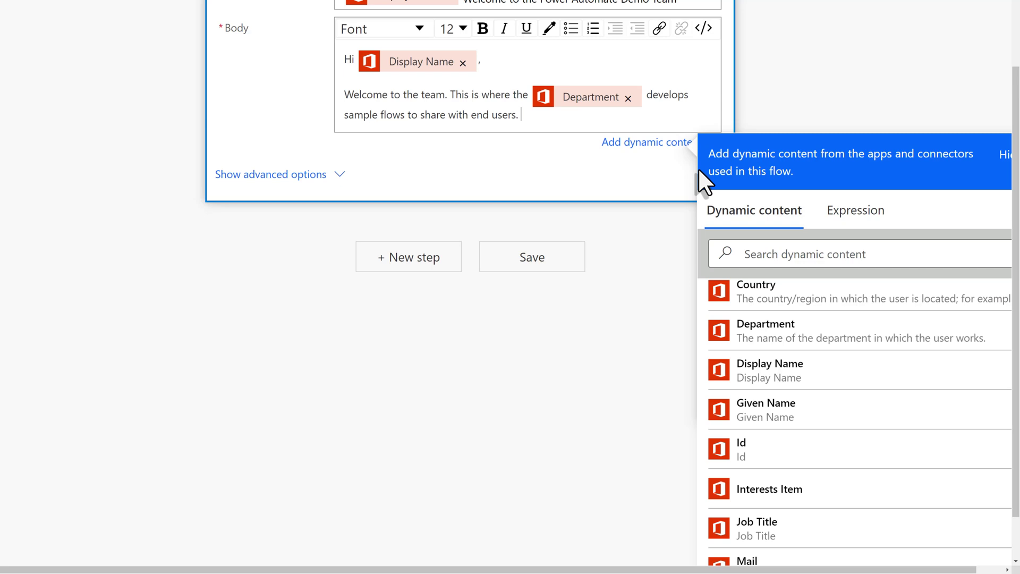
Add a getting-started paragraph about the files, X folder, Y document and the team's standard operating procedure.
key("Return")
type("To get")
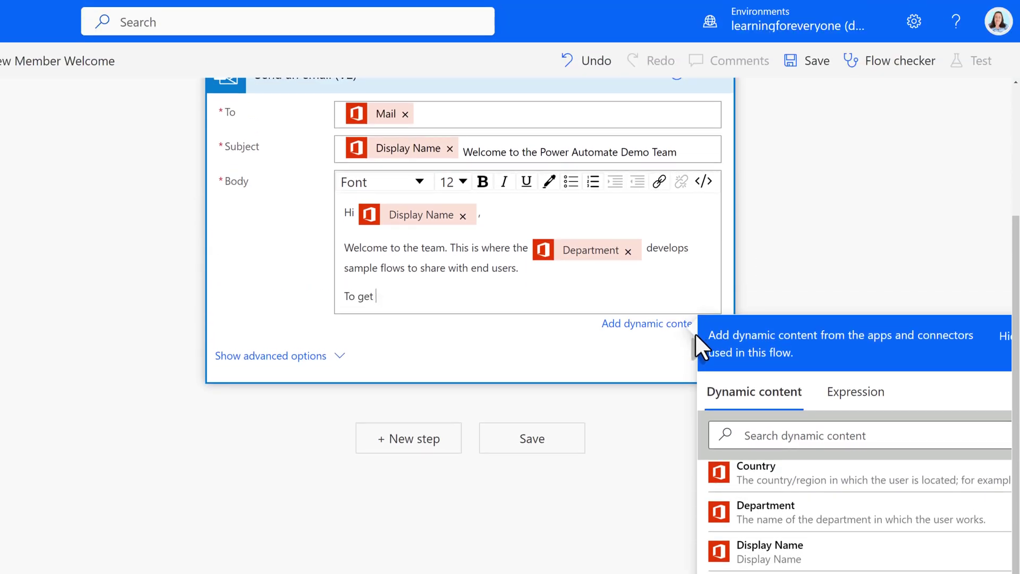
type(" started")
type(" go to th")
key("BackSpace")
type("o the files")
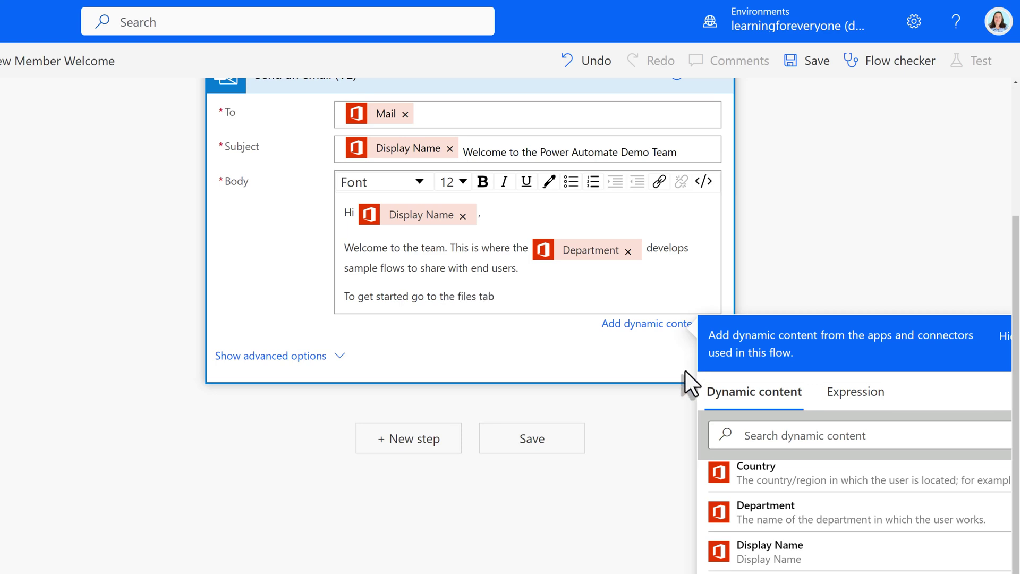
type("and look in X folder fo")
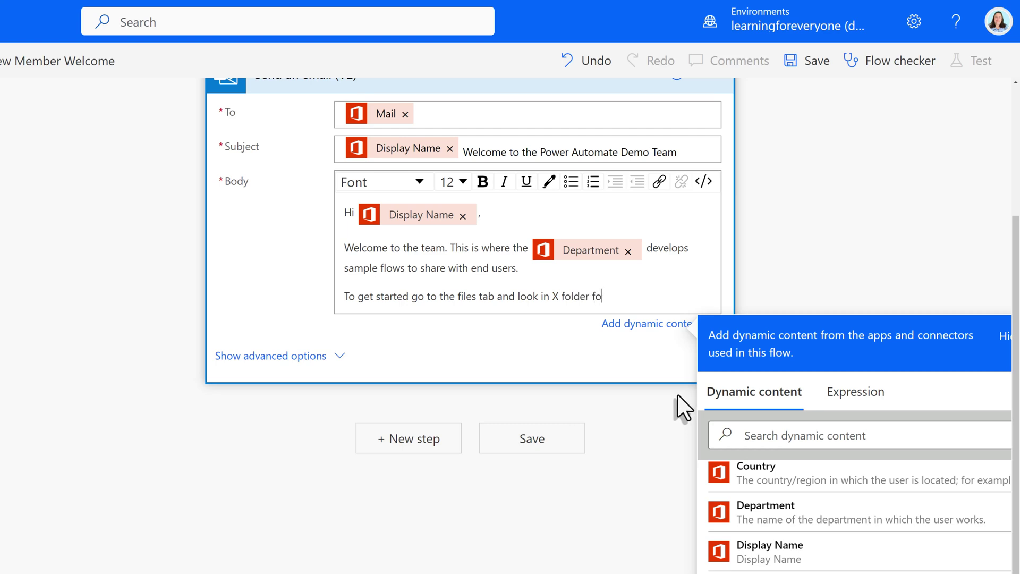
type("r Y document. The standard oper")
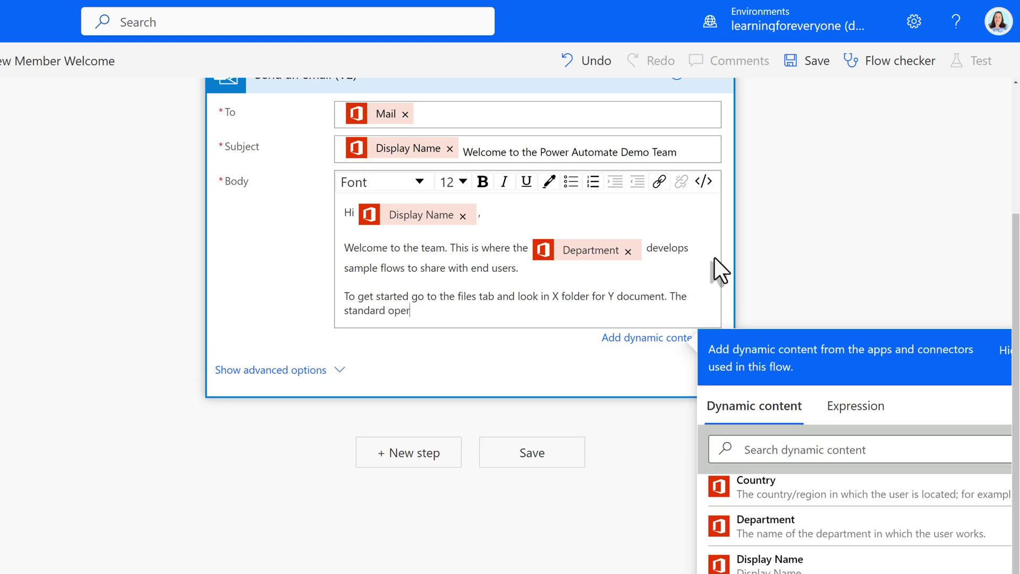
type("ating procudure for our team is located here.")
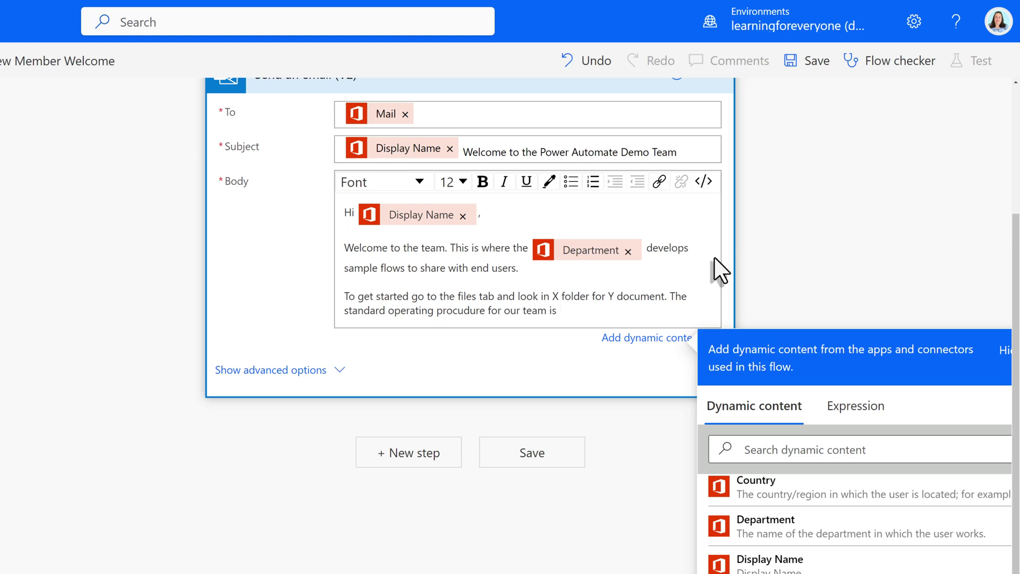
Hyperlink 'here' to the pasted procedure URL, opening in a new window, and save the flow.
scroll(645, 481, "up", 3)
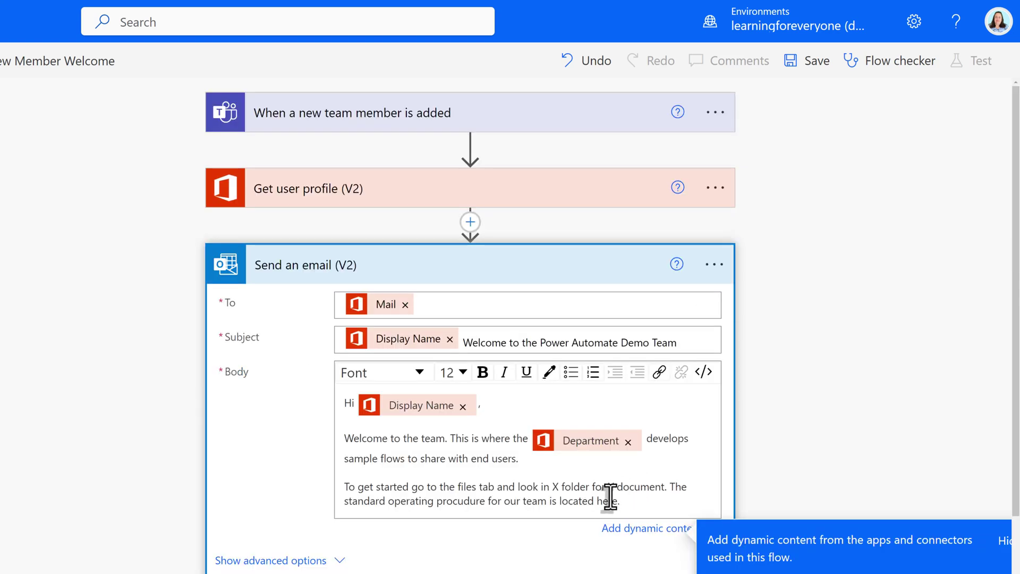
left_click_drag(594, 503, 618, 503)
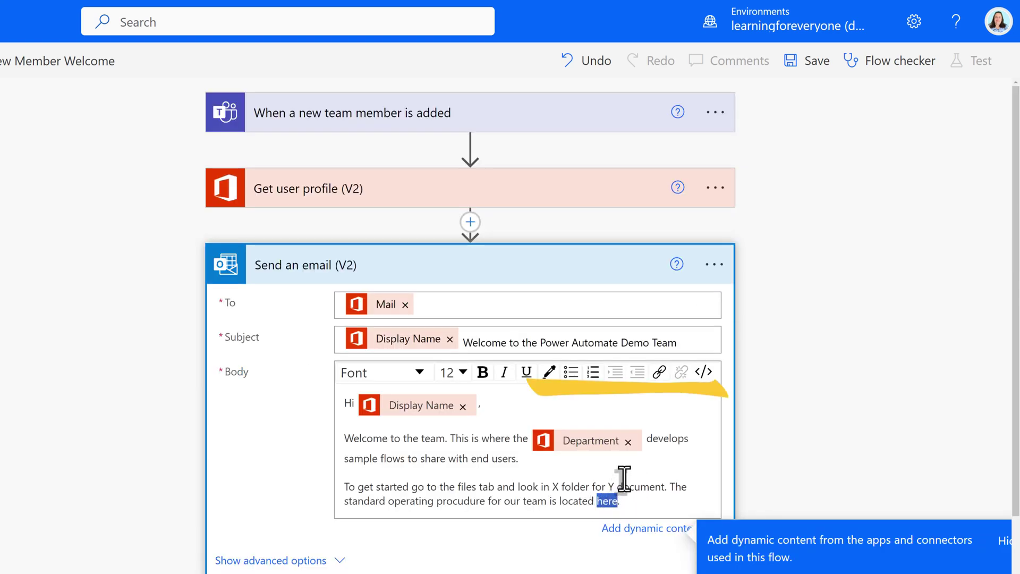
left_click(660, 371)
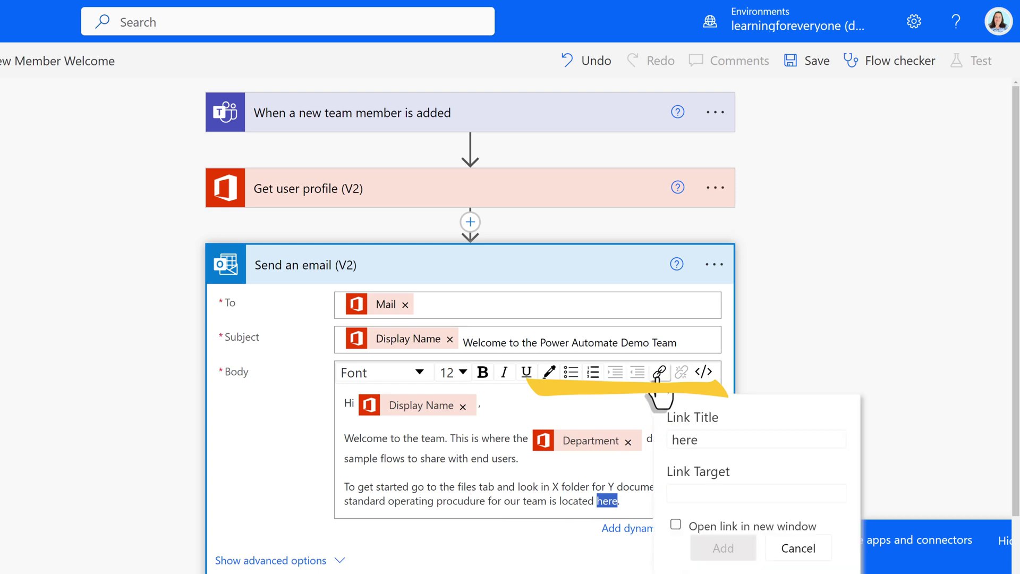
left_click(676, 492)
key("ctrl+v")
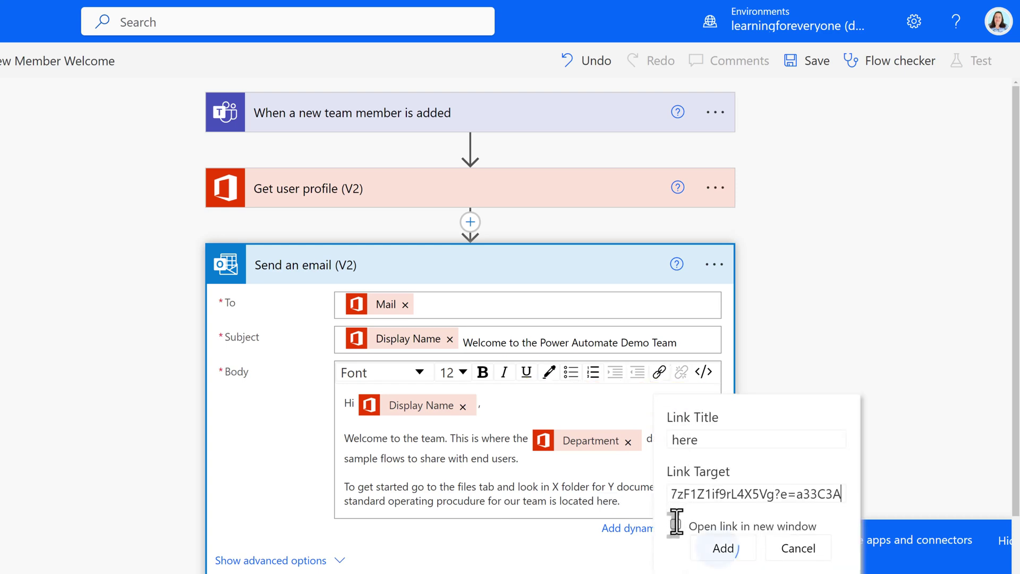
left_click(675, 521)
left_click(709, 548)
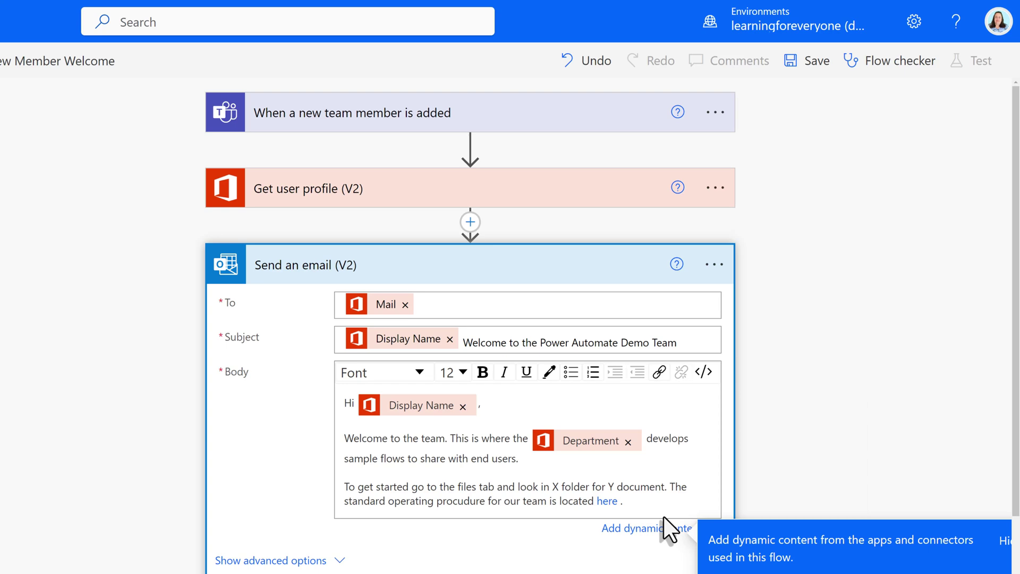
left_click(834, 468)
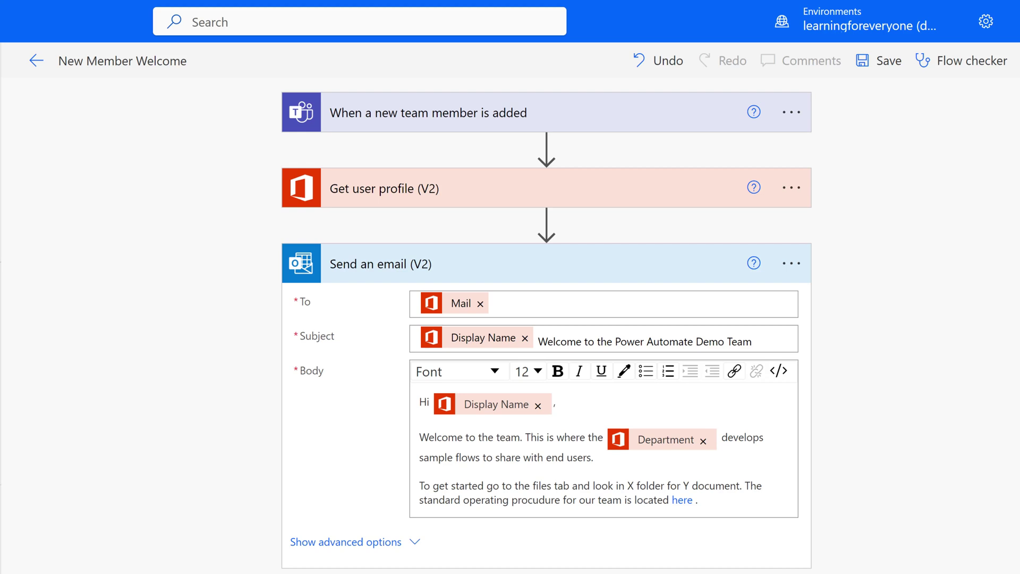
key("ctrl+s")
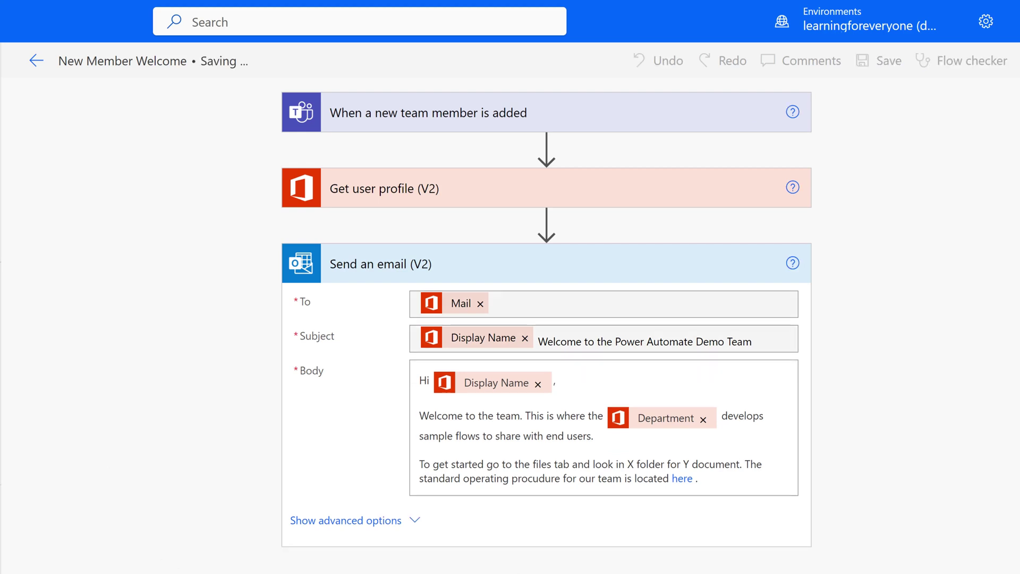